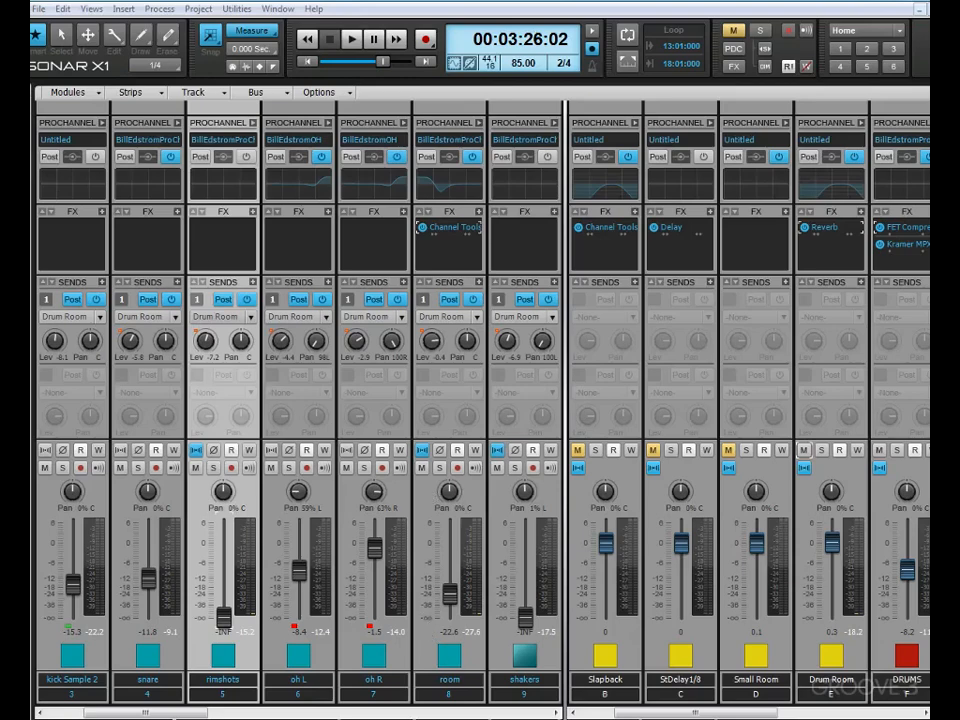
Expand the Drum Room bus's ProChannel EQ and open the bus's Reverb plug-in
mouse_move(660, 715)
left_mouse_down()
mouse_move(715, 716)
mouse_move(613, 718)
mouse_move(677, 717)
left_mouse_up()
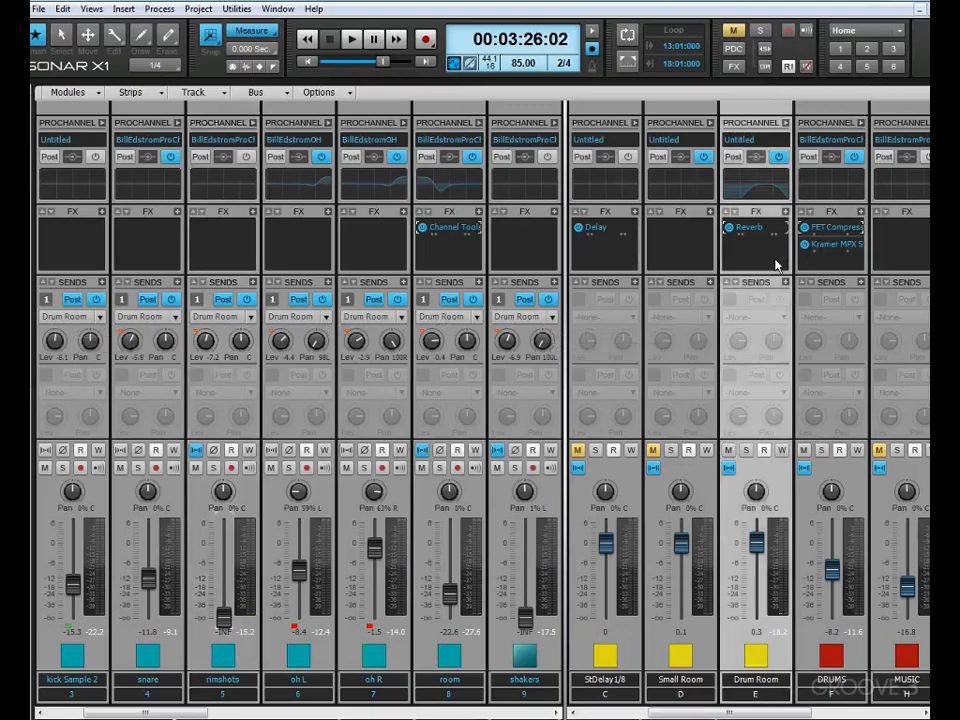
left_click(745, 184)
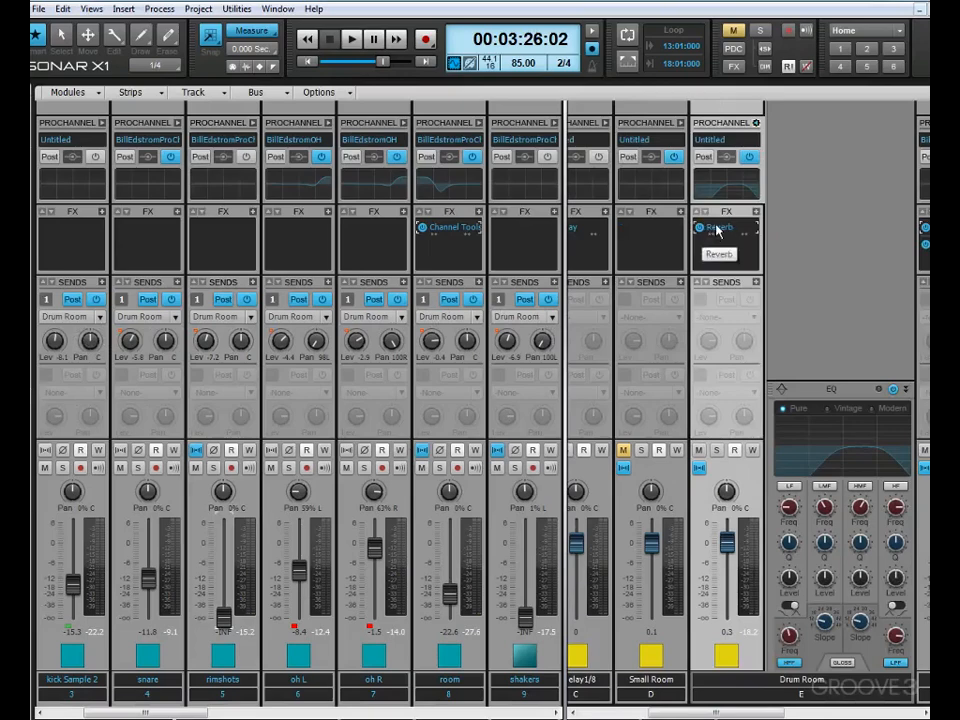
double_click(712, 228)
left_click_drag(437, 274, 457, 174)
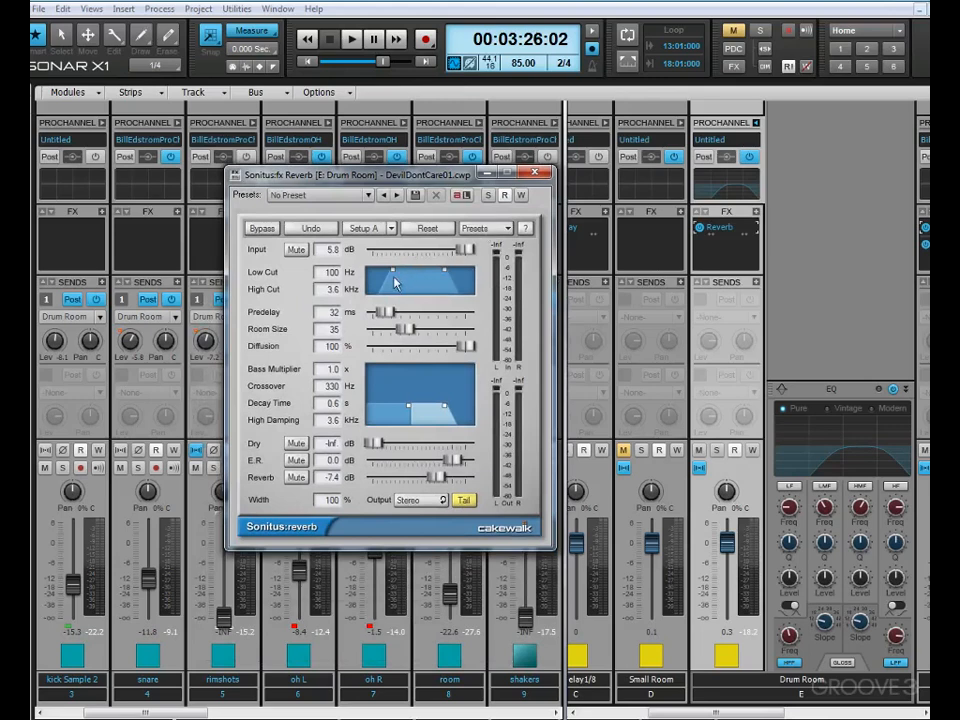
Pick the Drum Room preset from the reverb's Sonitus:fx set, with the input level at 5.8 dB
left_click(487, 228)
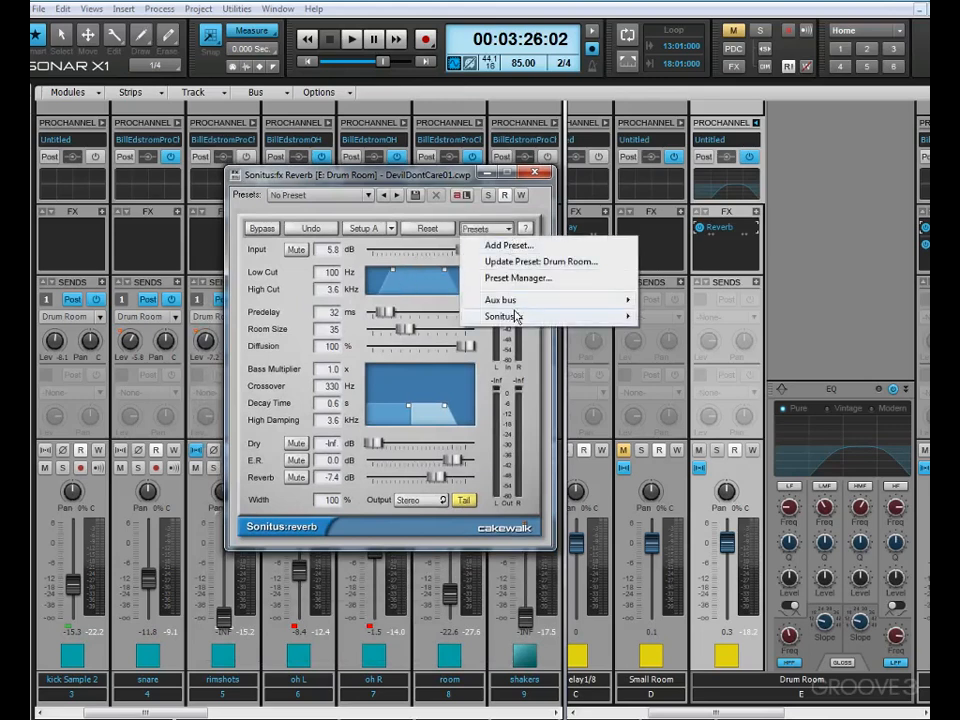
mouse_move(505, 316)
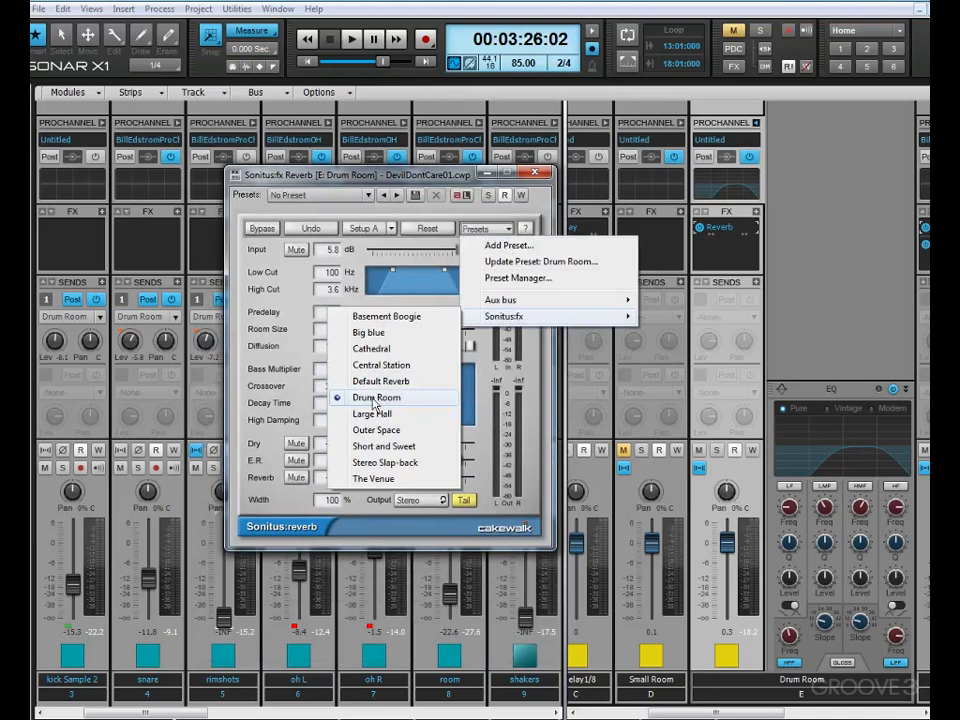
left_click(374, 399)
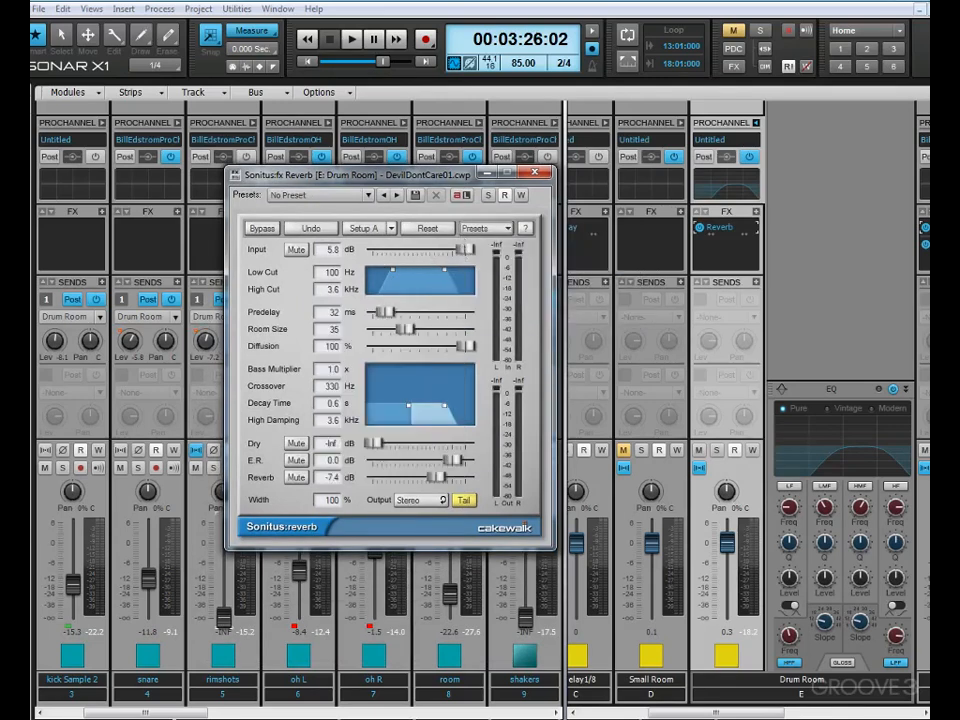
left_click_drag(459, 249, 466, 249)
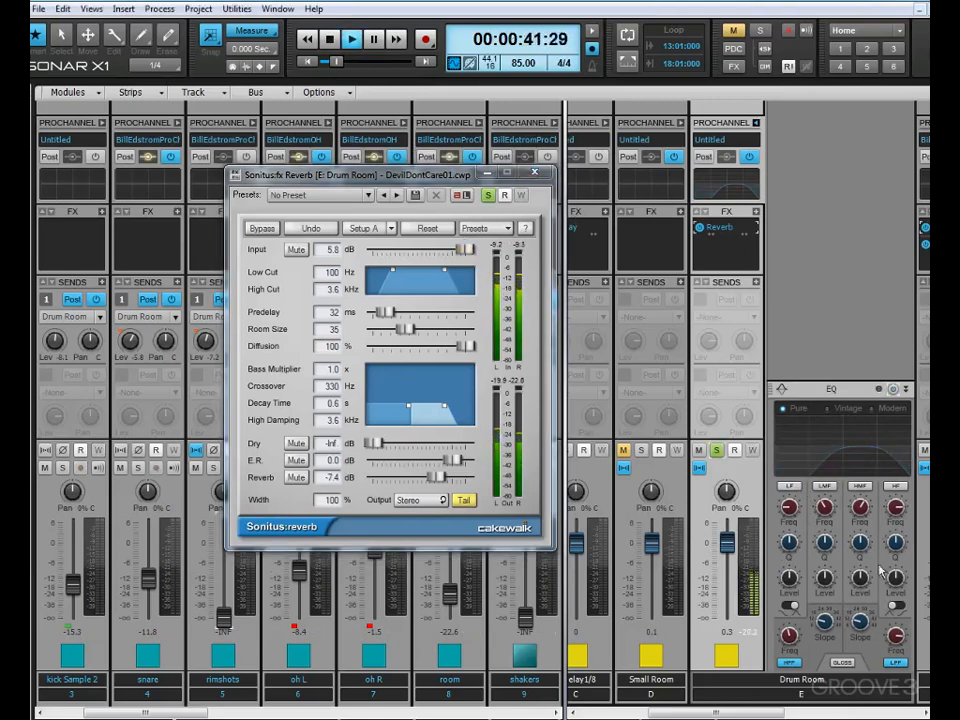
Re-enable the Drum Room bus's EQ during solo playback, checking the high-pass frequency and adjusting the low-pass frequency
left_click(892, 393)
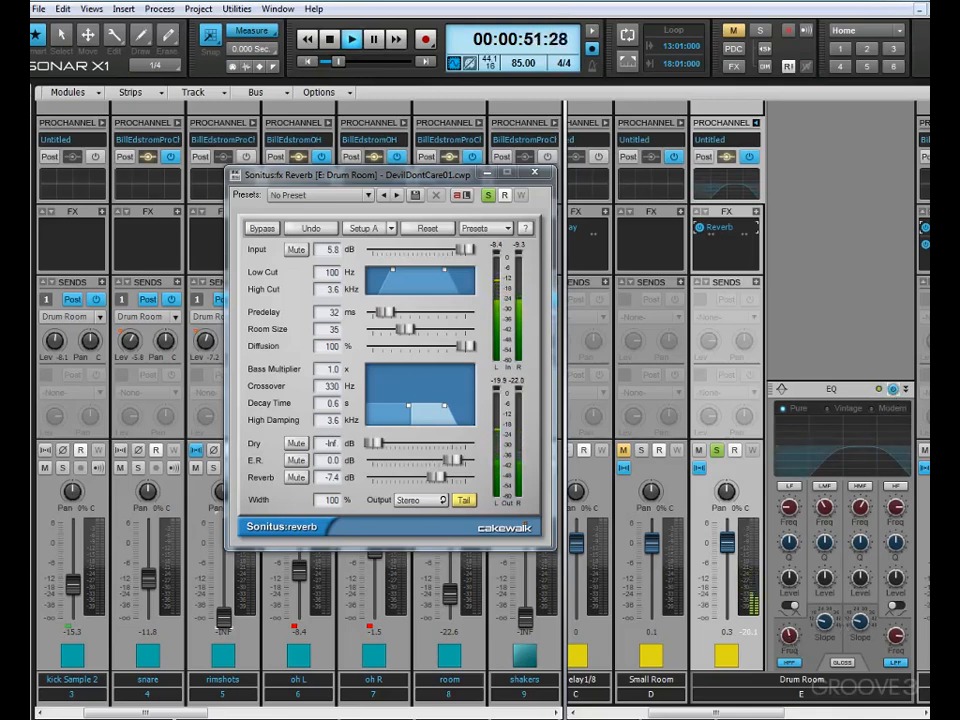
mouse_move(789, 637)
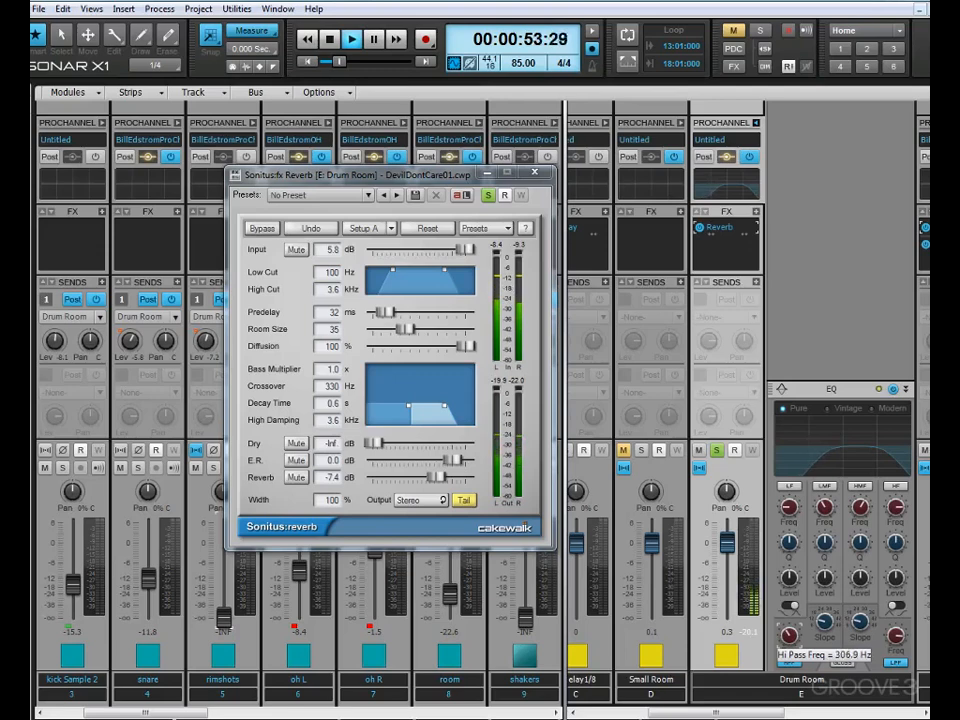
mouse_move(894, 635)
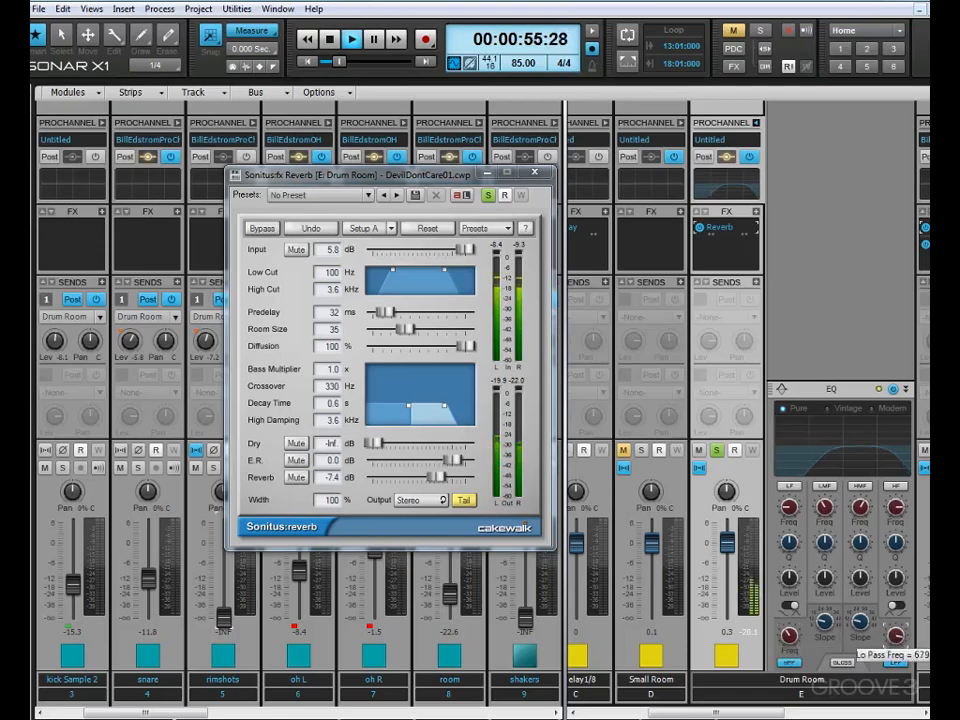
left_click_drag(895, 636, 895, 645)
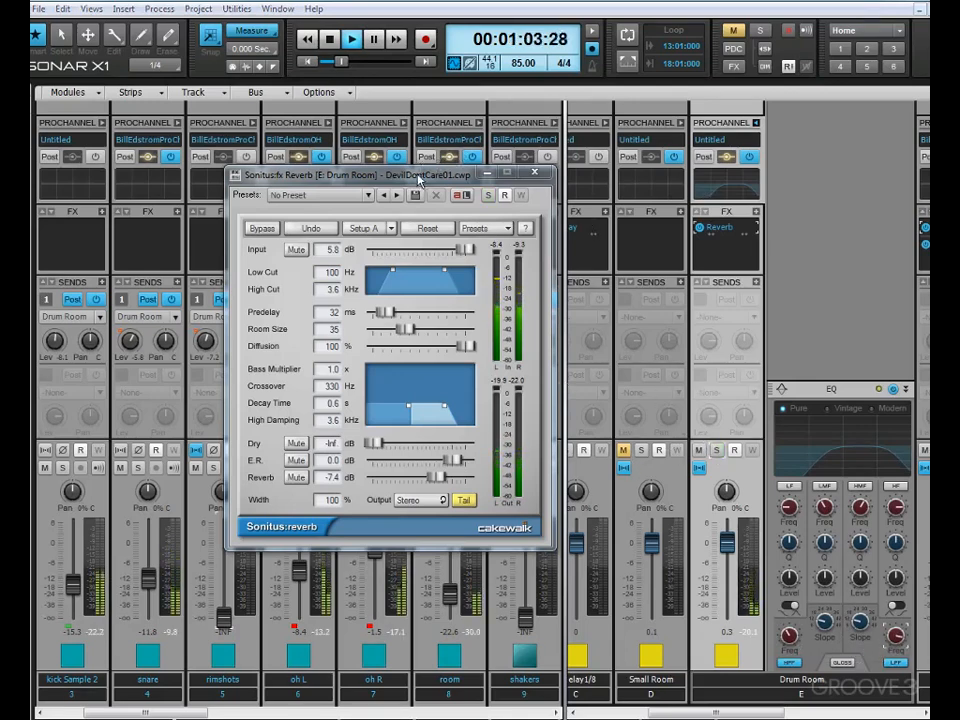
Examine the group options of the snare's Drum Room send level and test the linked sends from the oh L strip
left_click_drag(422, 178, 533, 440)
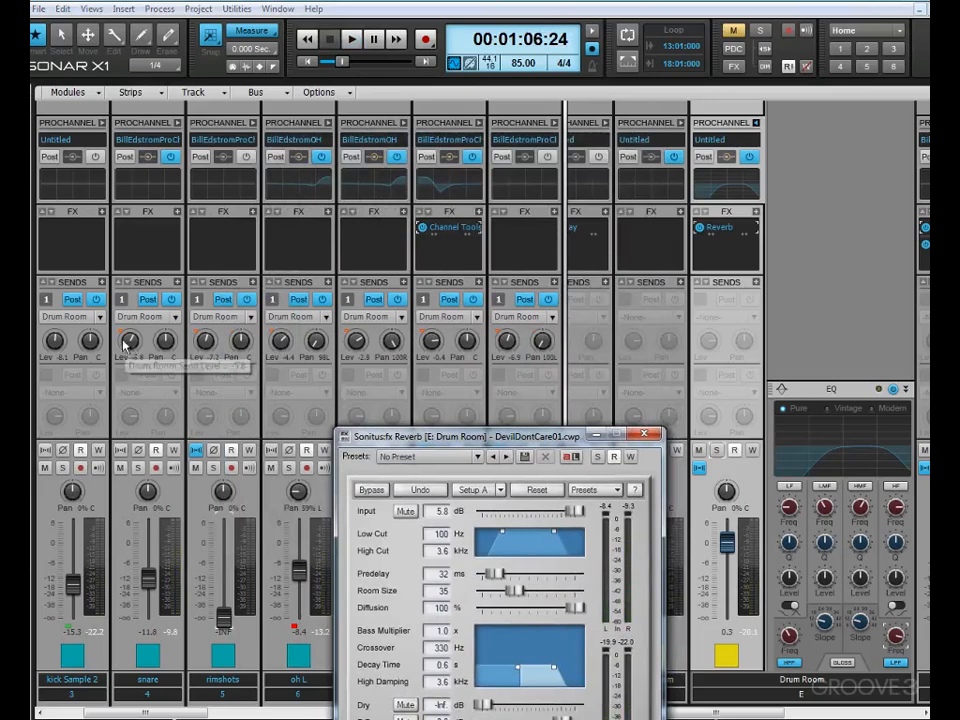
mouse_move(123, 336)
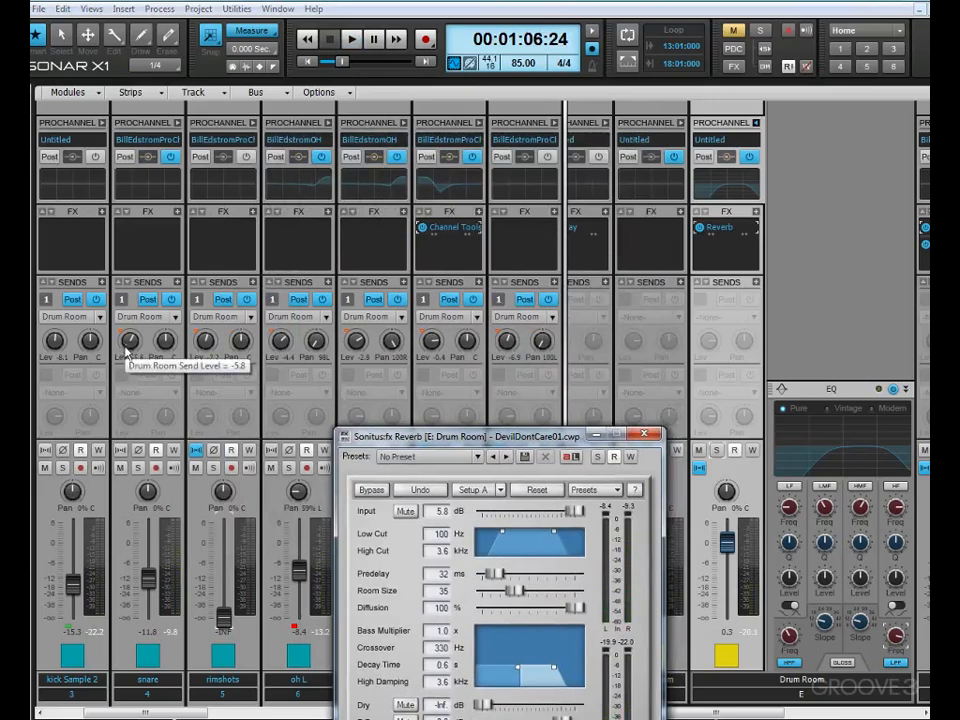
right_click(131, 343)
mouse_move(150, 367)
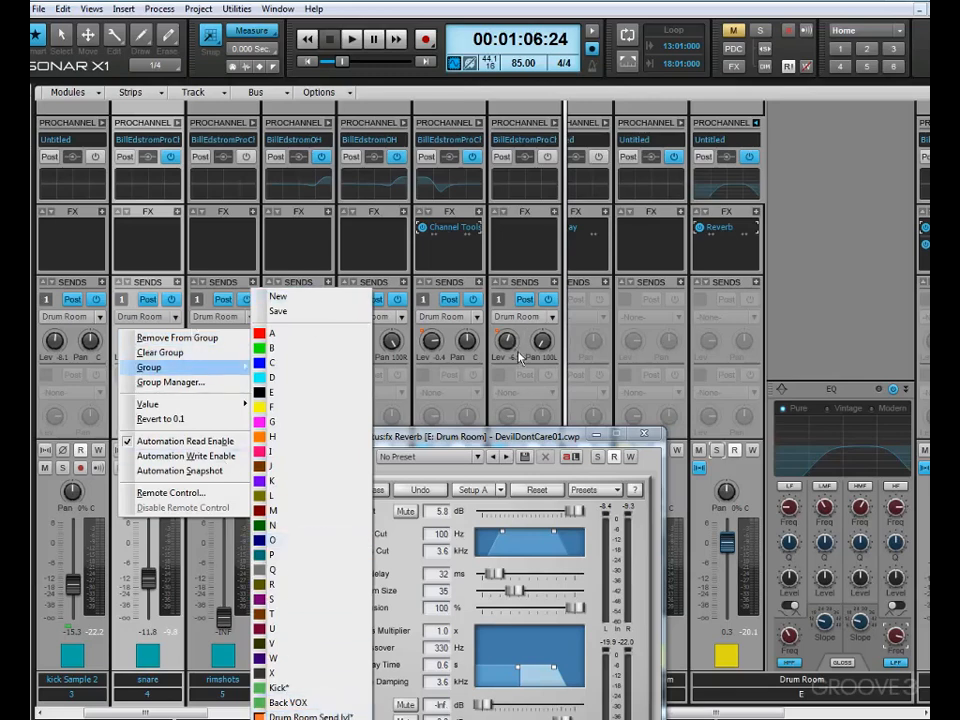
left_click(562, 343)
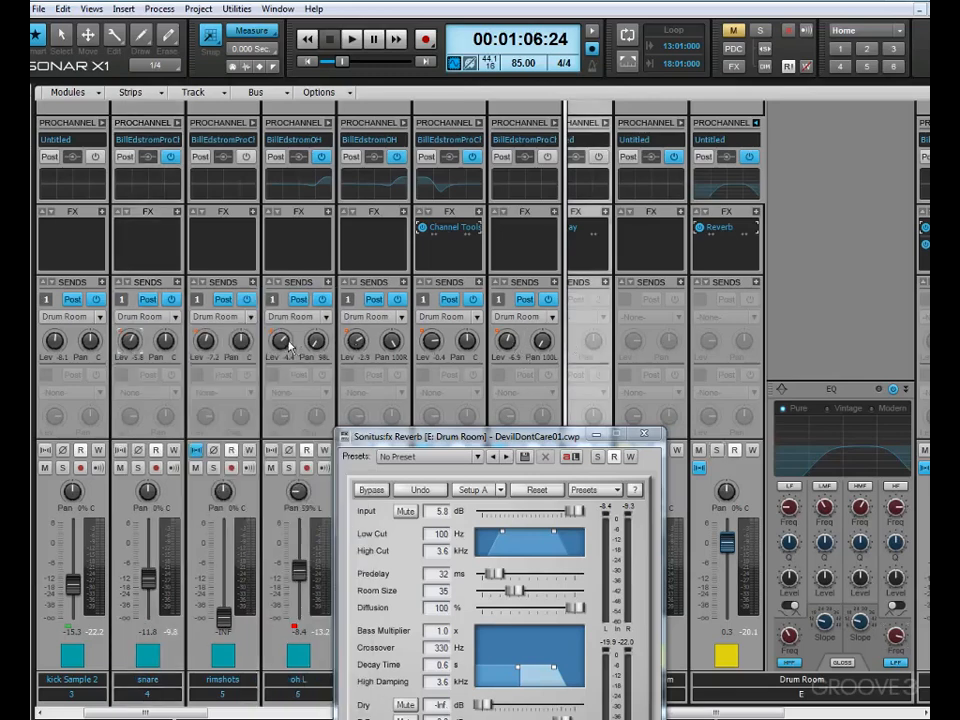
left_click_drag(281, 341, 281, 335)
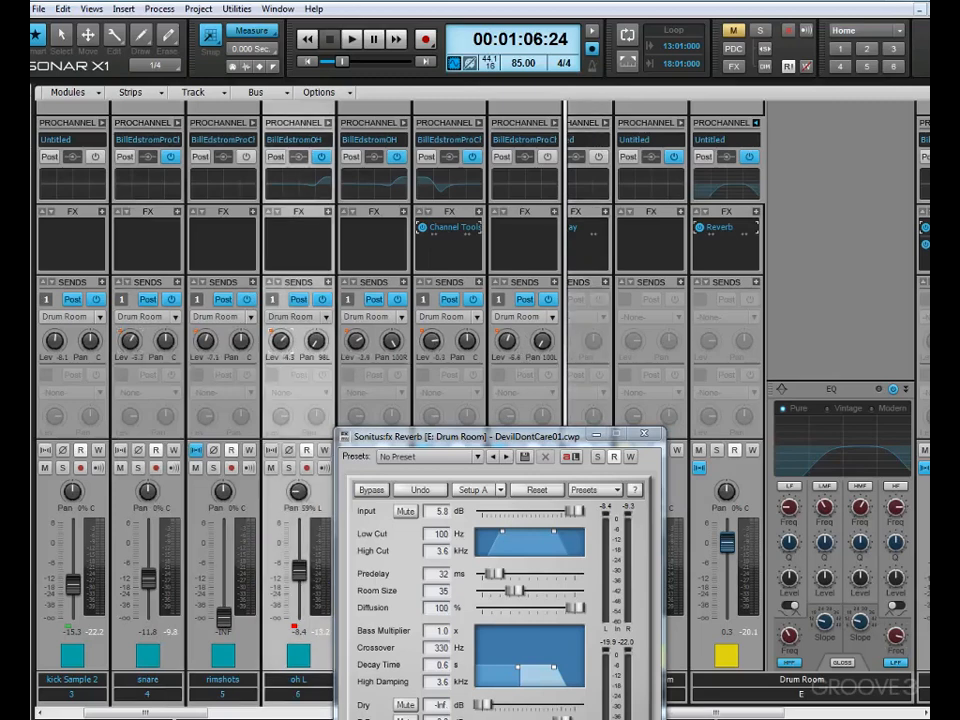
Turn the Drum Room send levels of kick Sample 1 and kick Sample 2 down to -INF
left_click_drag(184, 713, 132, 713)
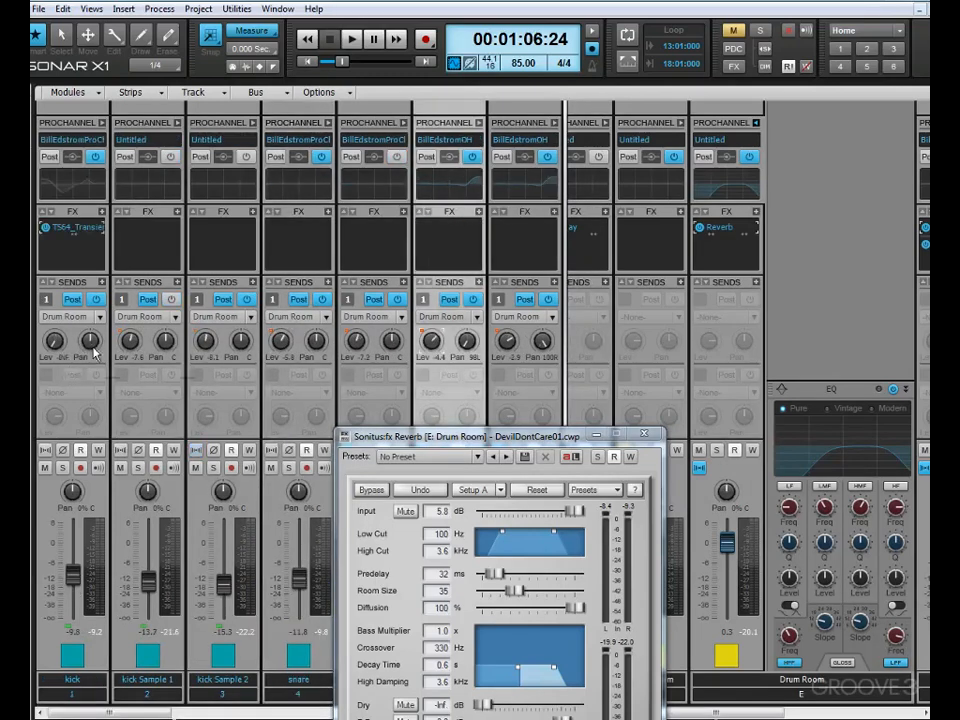
left_click_drag(129, 353, 129, 350)
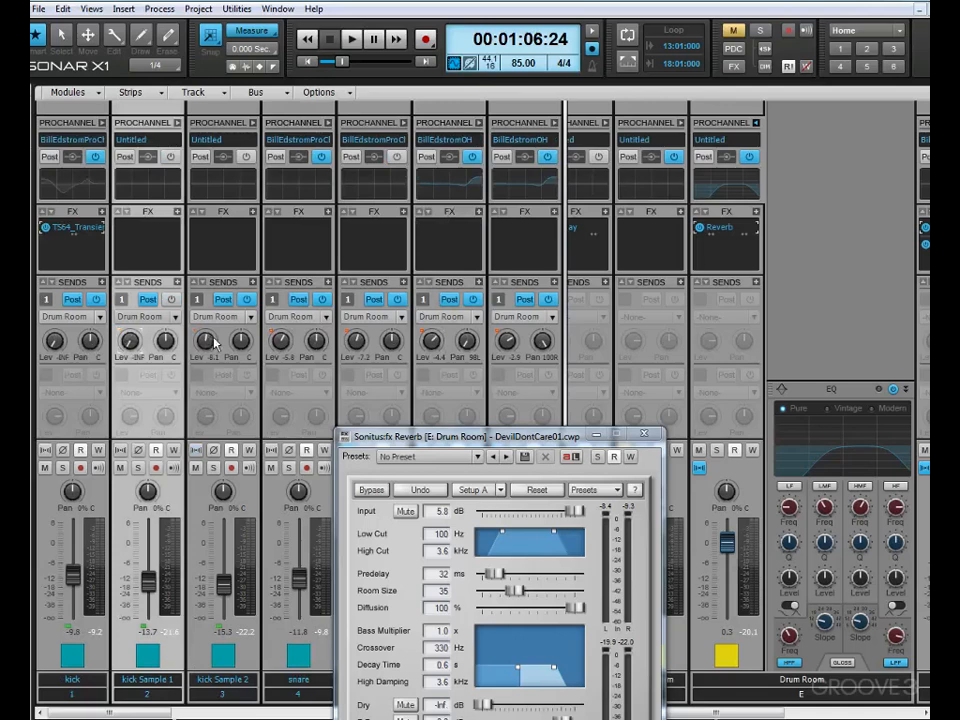
left_click_drag(206, 342, 206, 347)
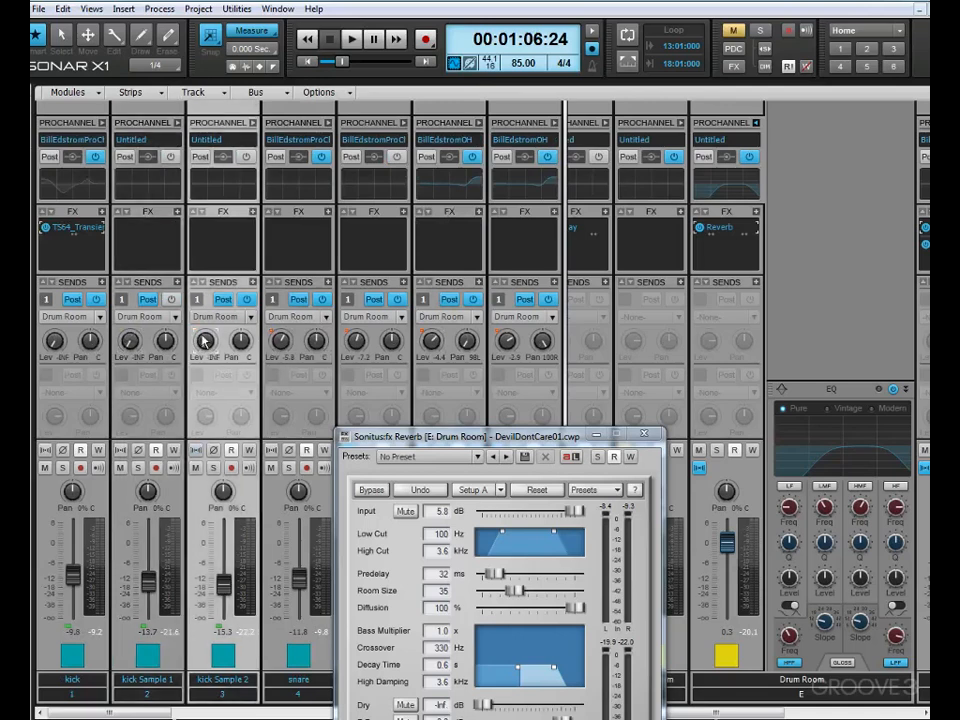
Raise the snare's Drum Room send level to -3.2 while the song plays
left_click_drag(280, 341, 280, 340)
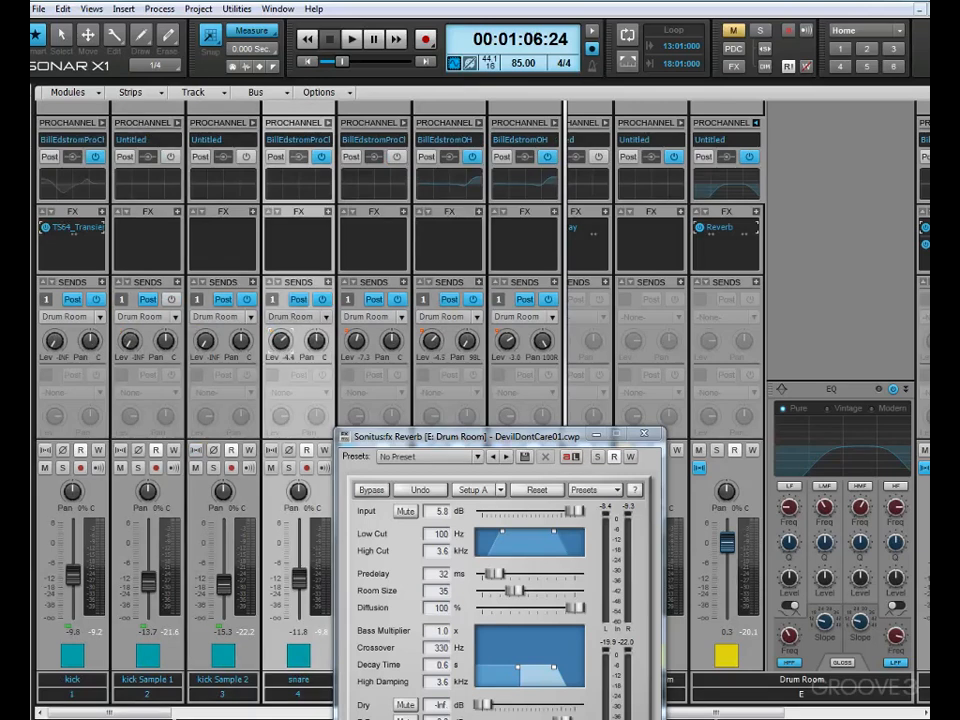
left_click_drag(281, 341, 281, 351)
key("space")
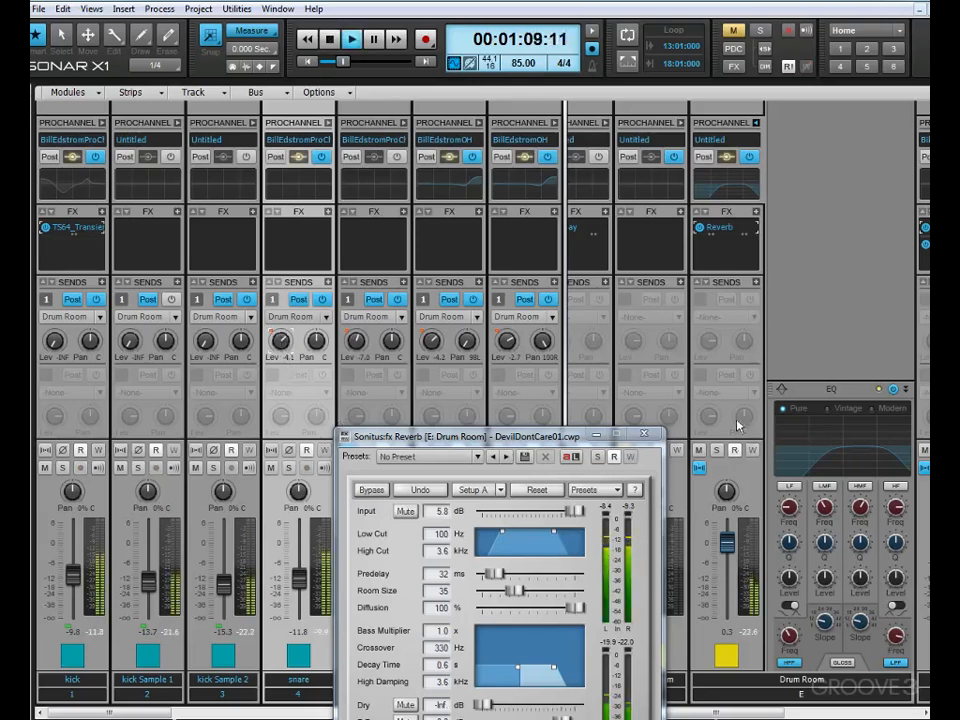
mouse_move(281, 338)
left_mouse_down()
mouse_move(281, 312)
mouse_move(281, 334)
left_mouse_up()
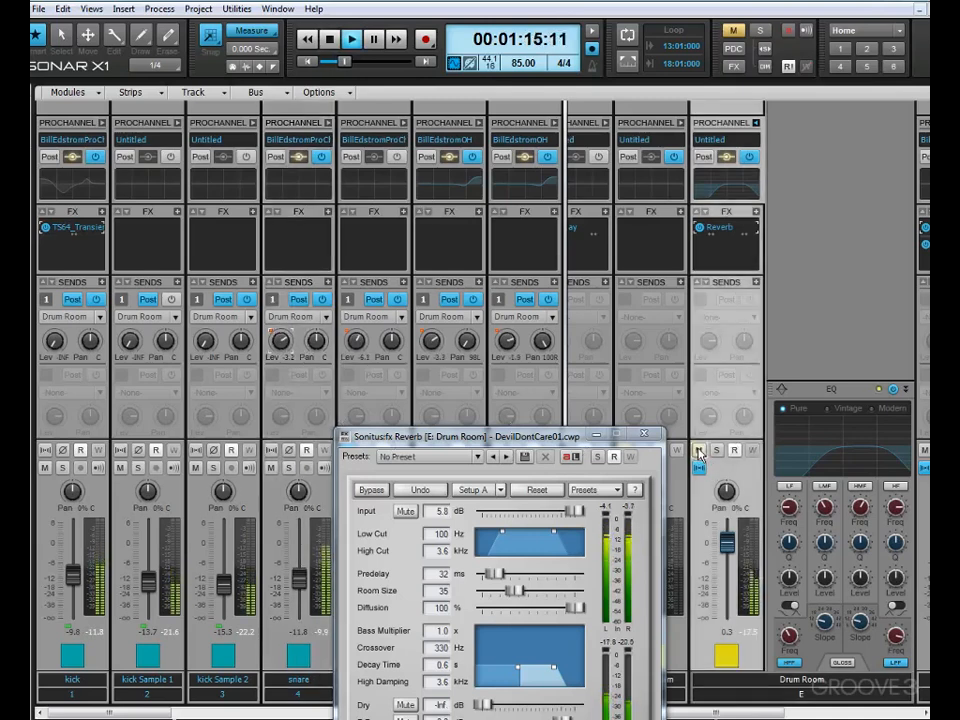
Mute the Drum Room bus, raise the rimshots' grouped send level to -0.1, and unmute the bus to compare
left_click(700, 451)
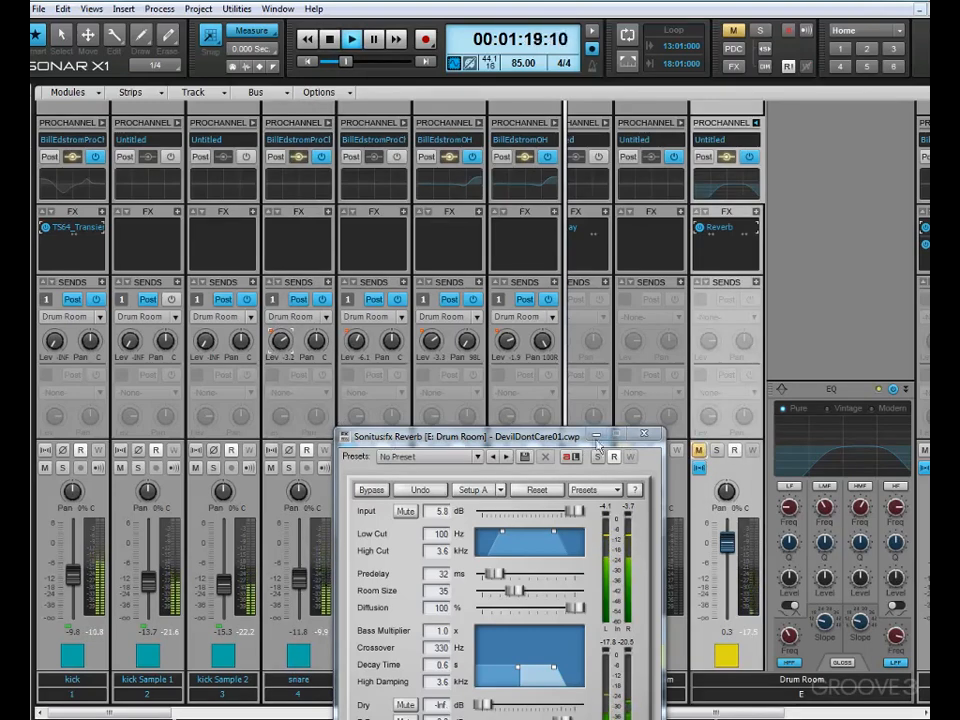
left_click_drag(455, 436, 441, 572)
left_click_drag(357, 343, 358, 322)
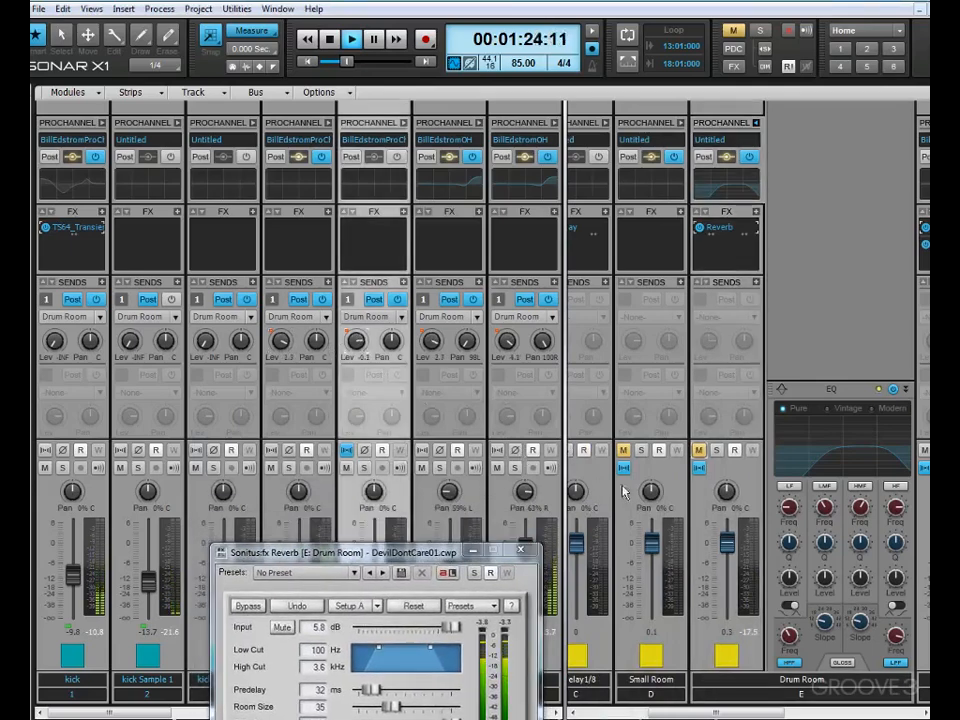
left_click(700, 451)
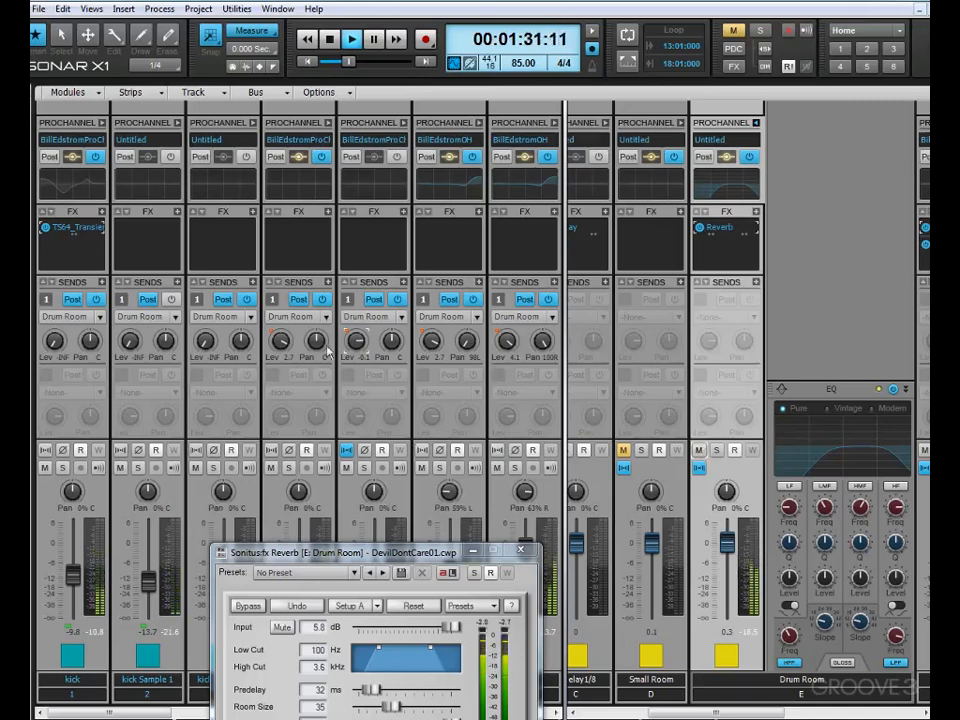
Lower the snare's Drum Room send level to -1.6 and stop playback
left_click_drag(285, 342, 285, 372)
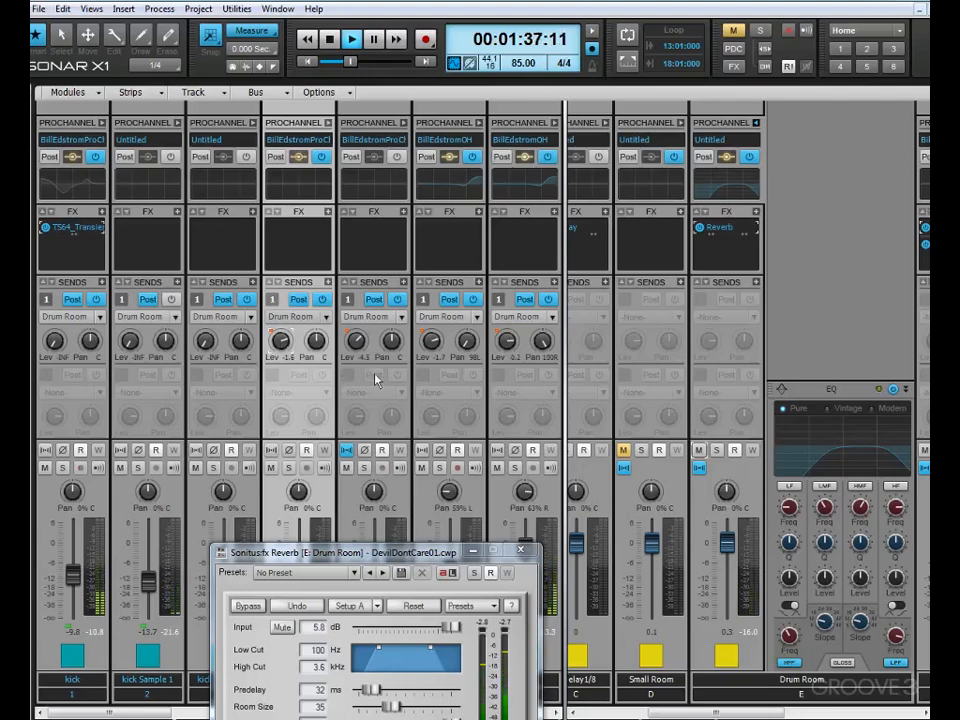
key("space")
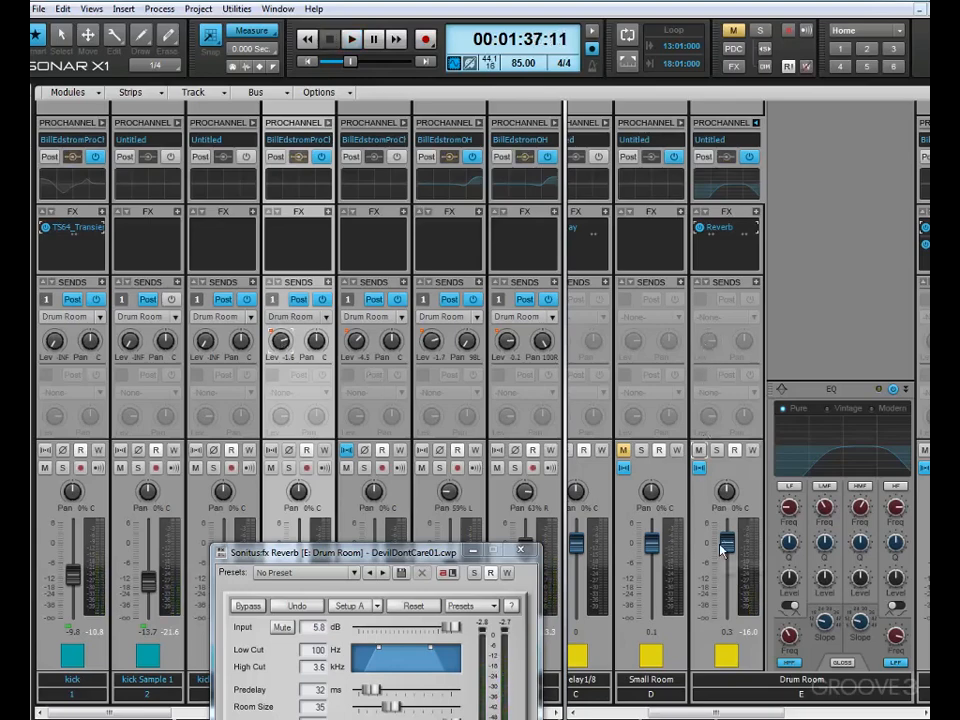
Look over the DRUMS, MUSIC, VOX, FX and MASTER buses and the list of mixer modules
left_click_drag(720, 714, 897, 712)
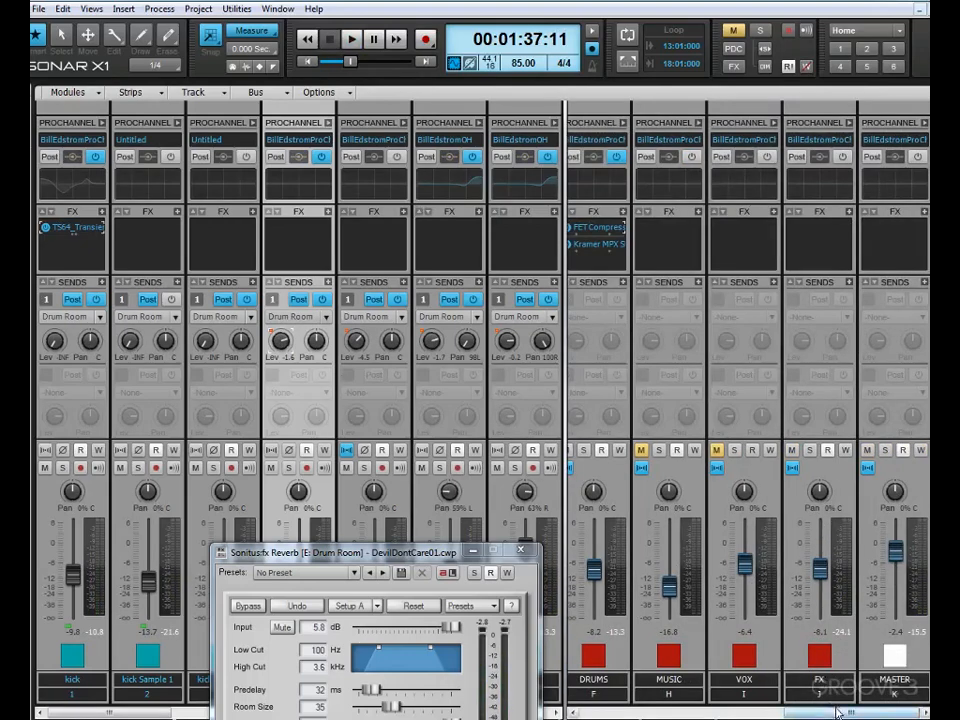
left_click(762, 712)
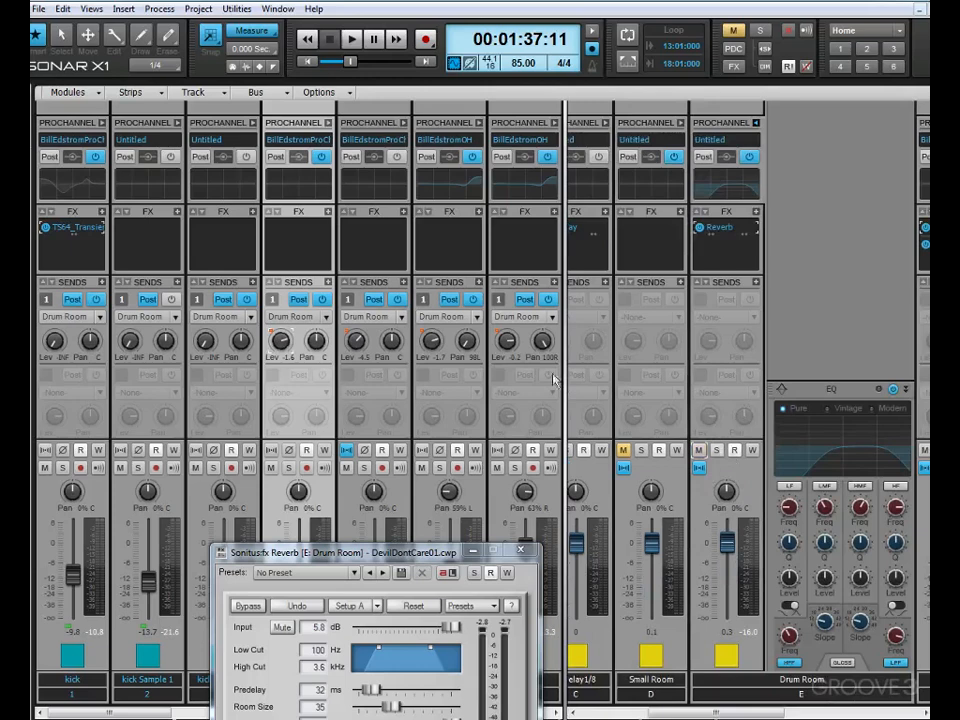
left_click(84, 96)
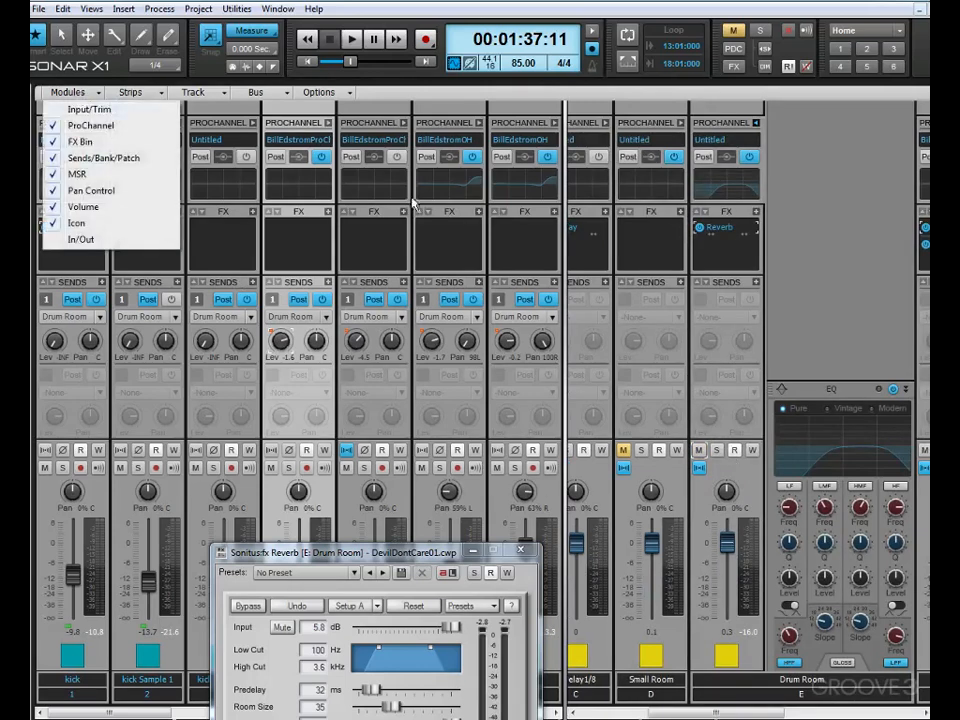
left_click(830, 302)
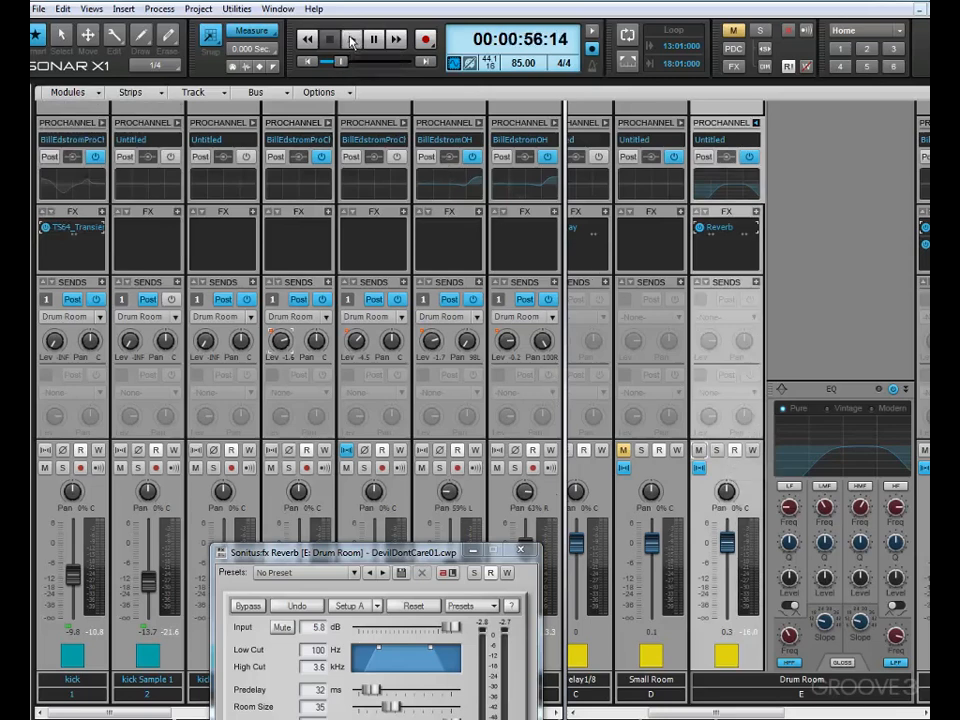
Start playback, show the In/Out module on the mixer strips, and route the Drum Room bus's output to DRUMS
key("space")
left_click(98, 93)
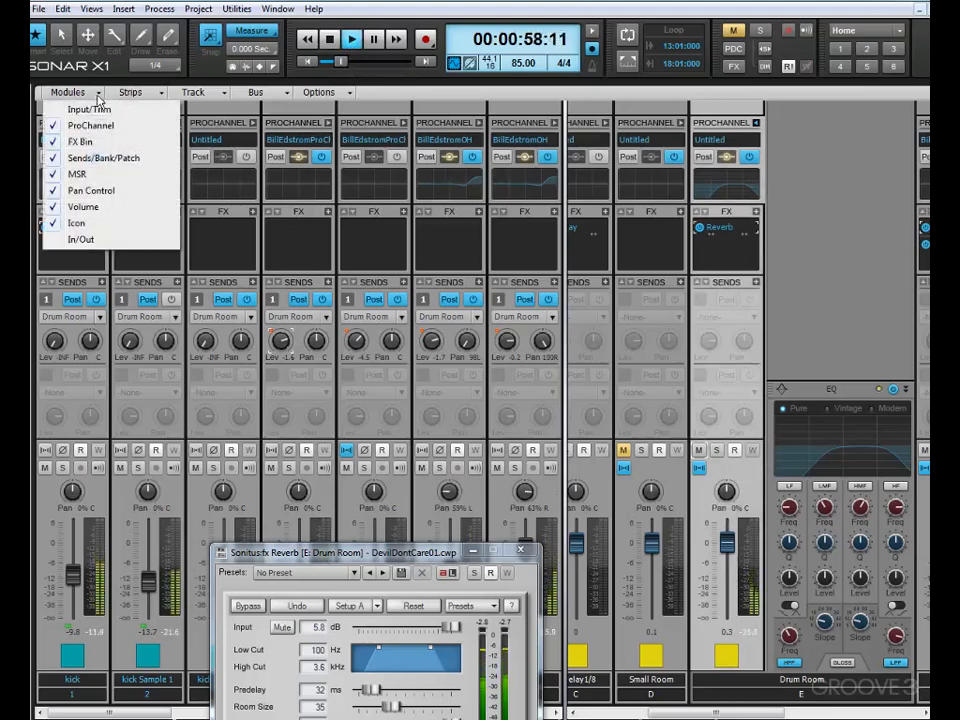
left_click(93, 241)
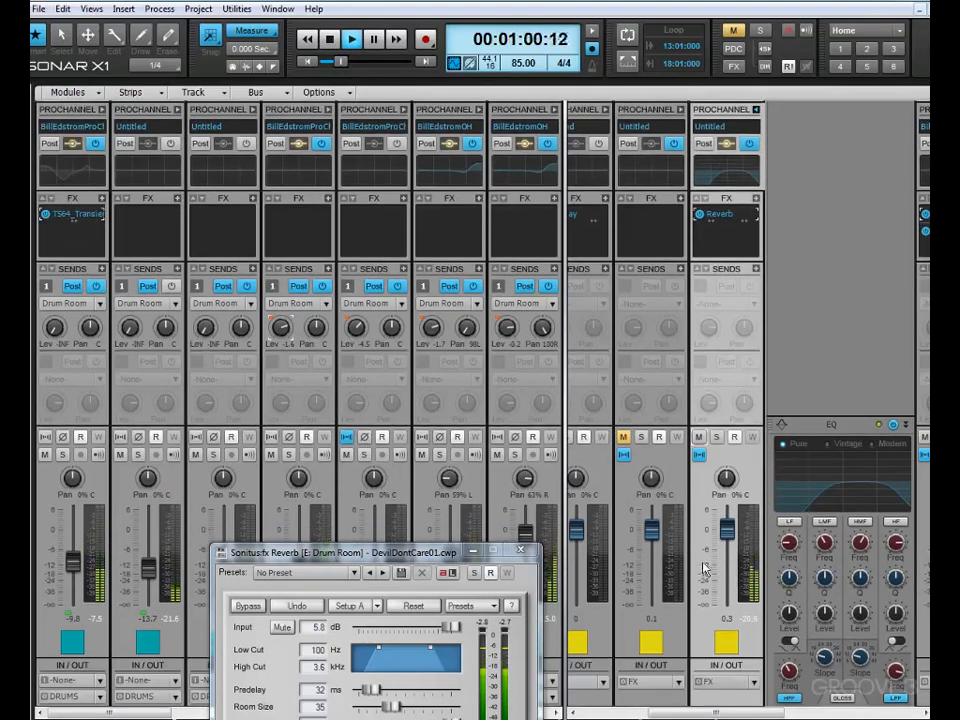
left_click(754, 688)
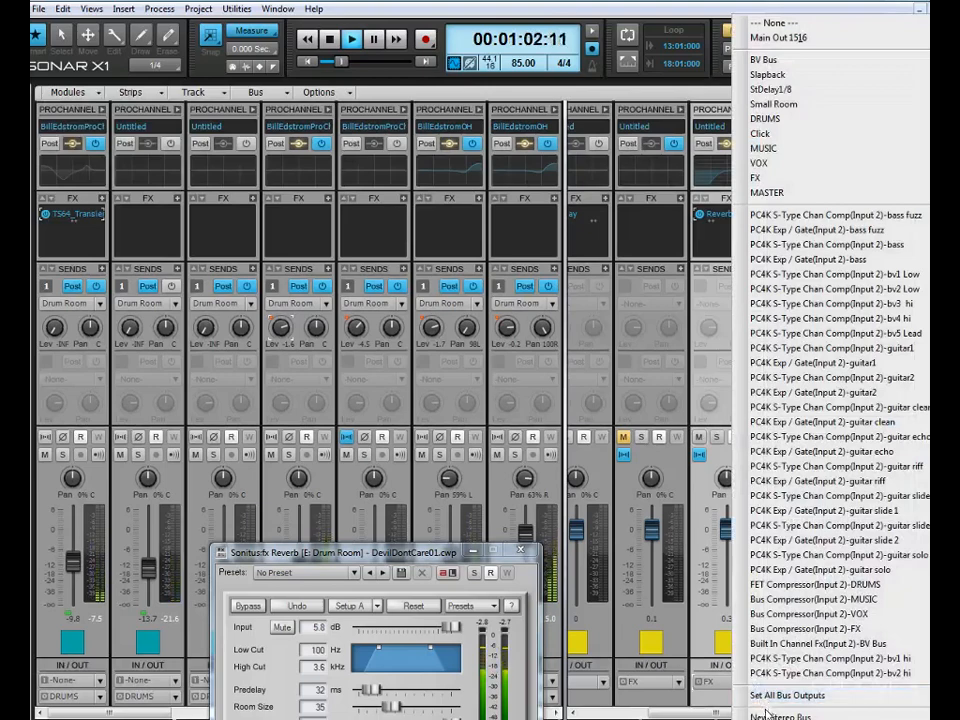
left_click(768, 119)
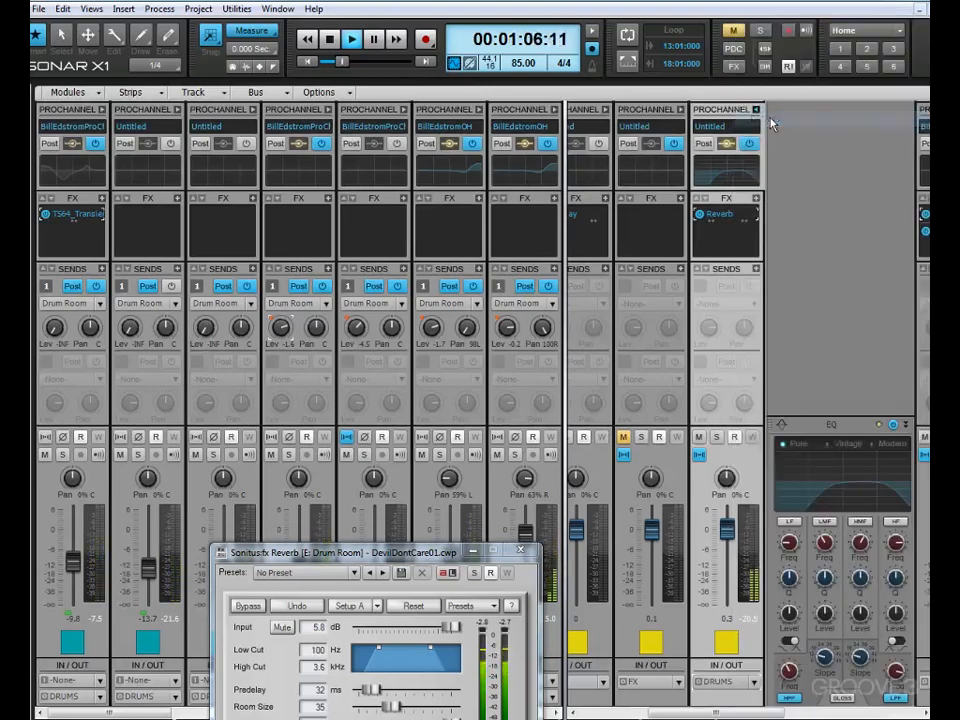
Lower the Drum Room bus's volume to -1.5, stop playback, and close the reverb plug-in window
left_click_drag(727, 530, 727, 540)
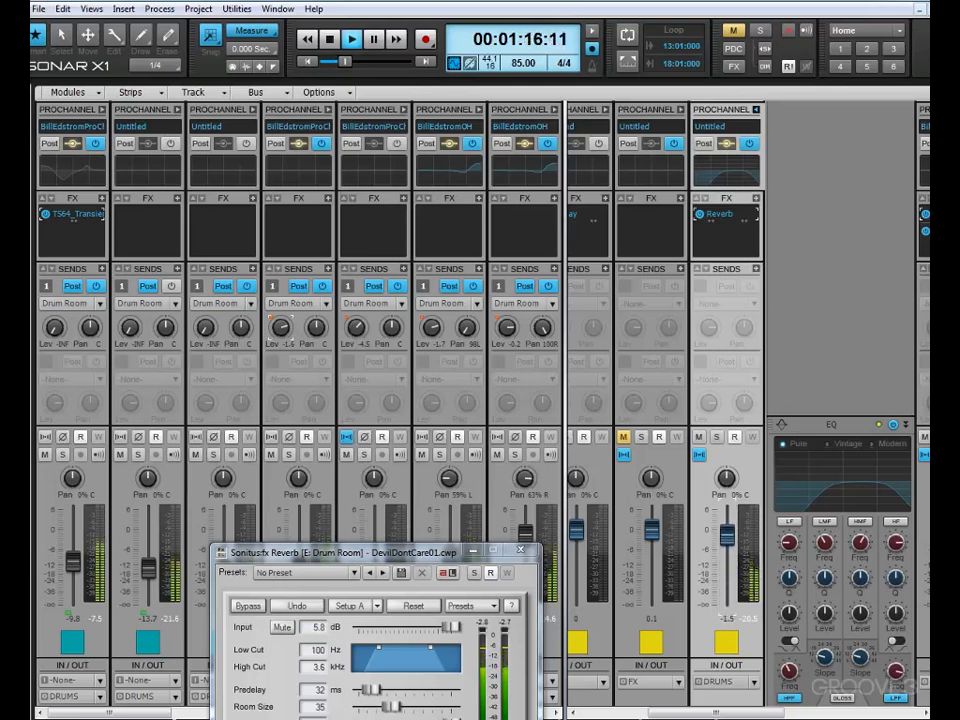
key("space")
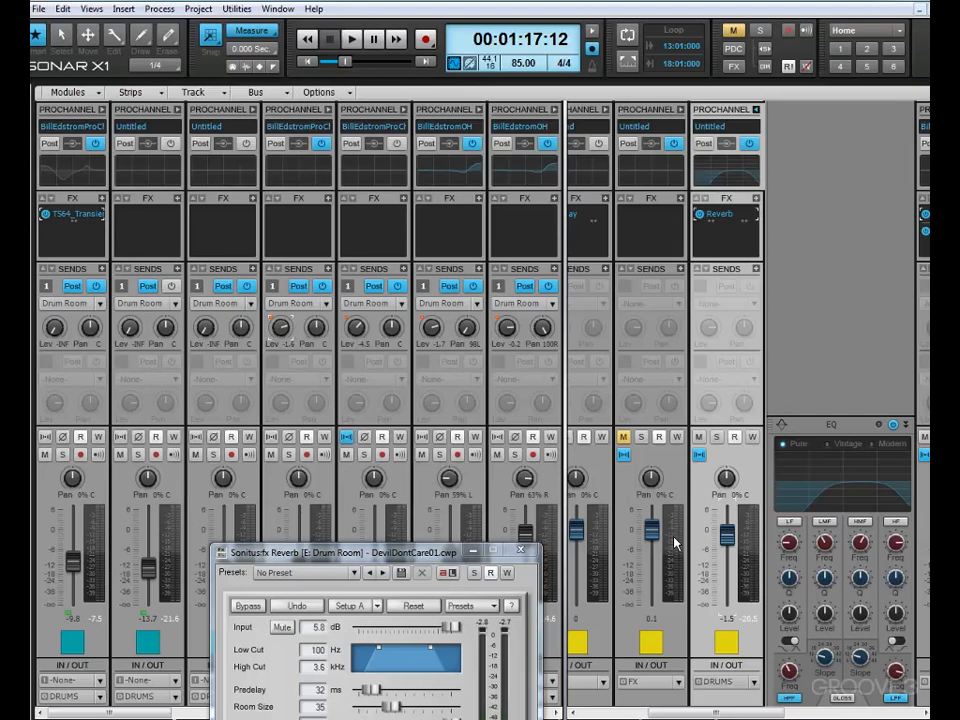
left_click(520, 550)
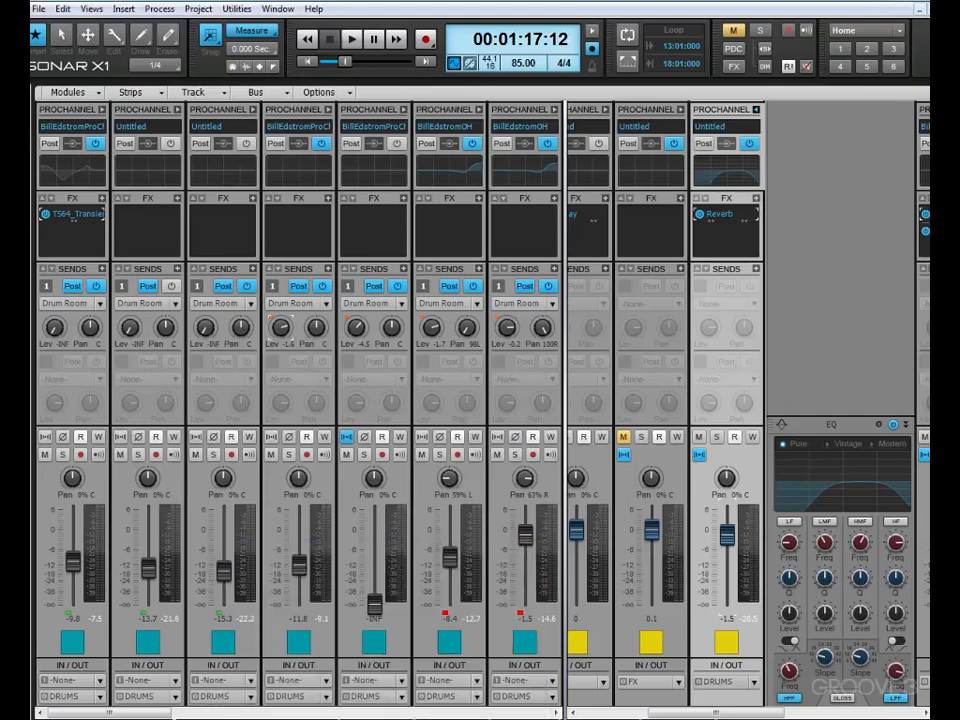
Unmute the MUSIC and VOX buses during playback and raise the MUSIC bus's volume to -13.2
left_click_drag(726, 714, 831, 715)
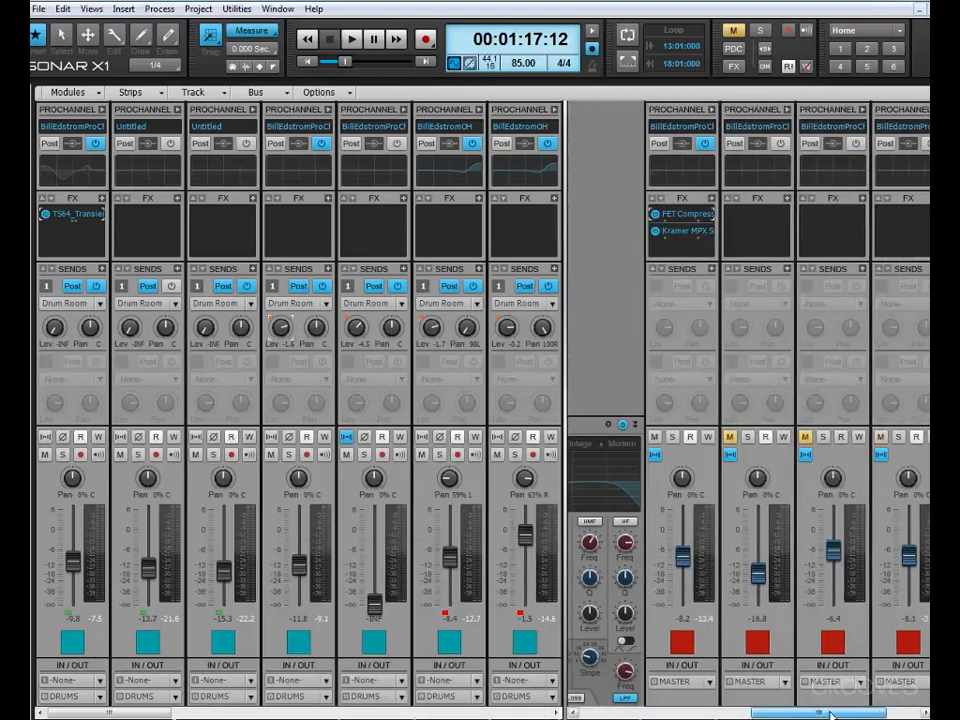
left_click_drag(565, 606, 393, 603)
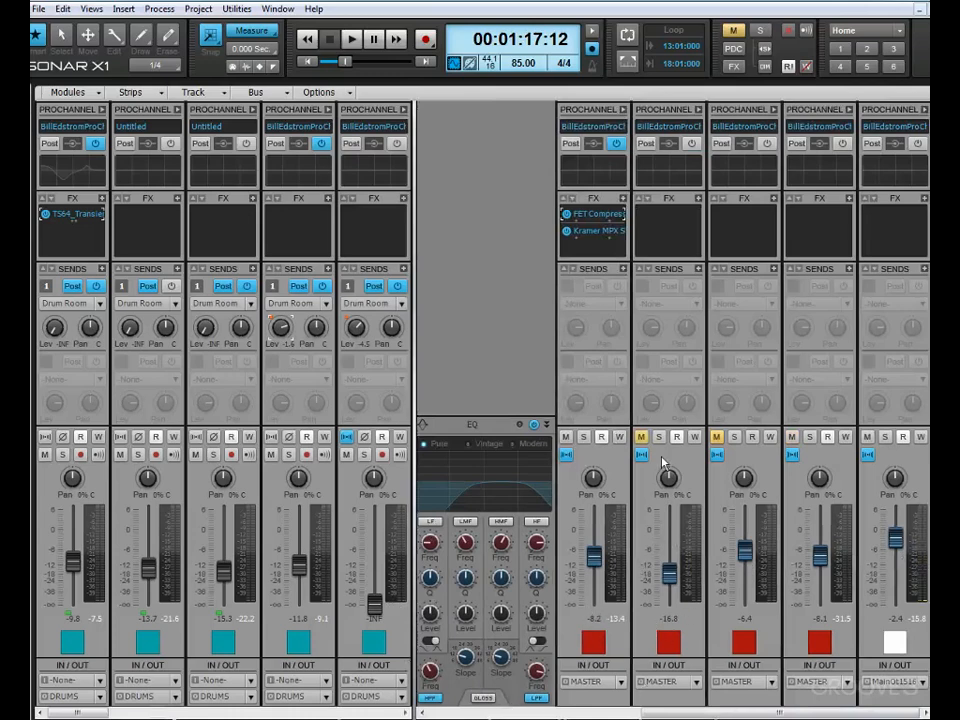
key("space")
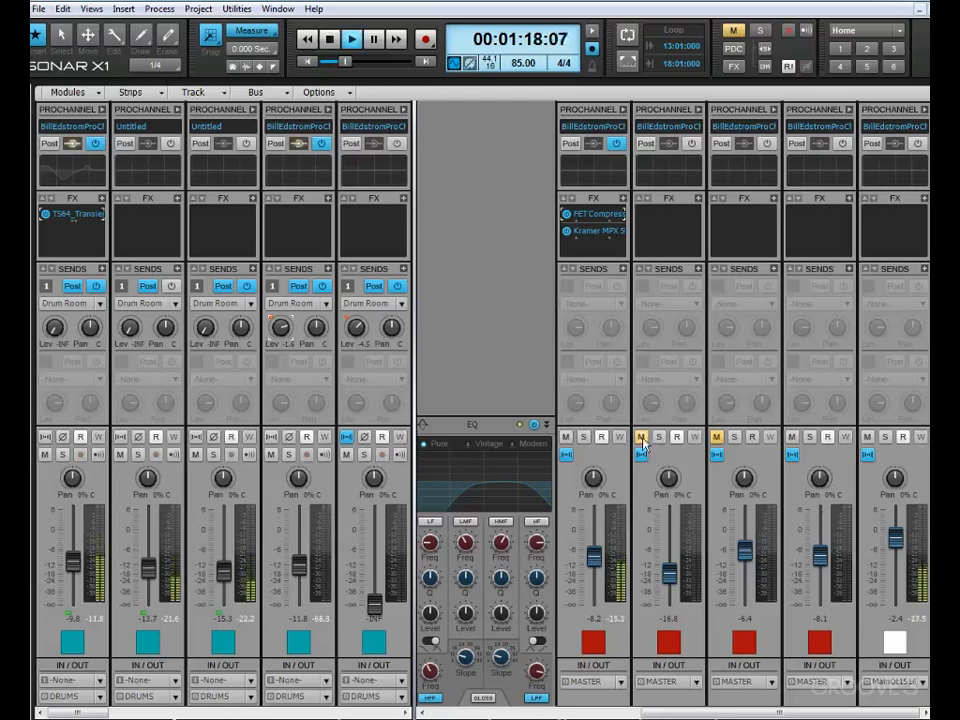
left_click(641, 438)
left_click(717, 438)
left_click_drag(670, 574, 670, 568)
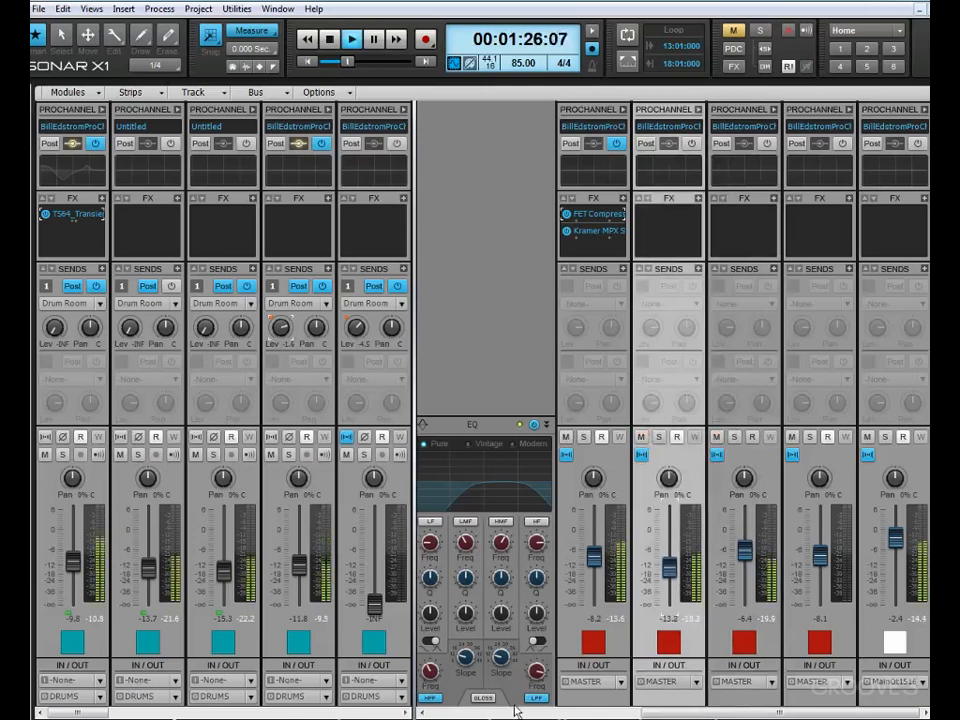
Return to the Drum Room bus and lower its volume slightly while the full mix plays
left_click_drag(513, 707, 670, 716)
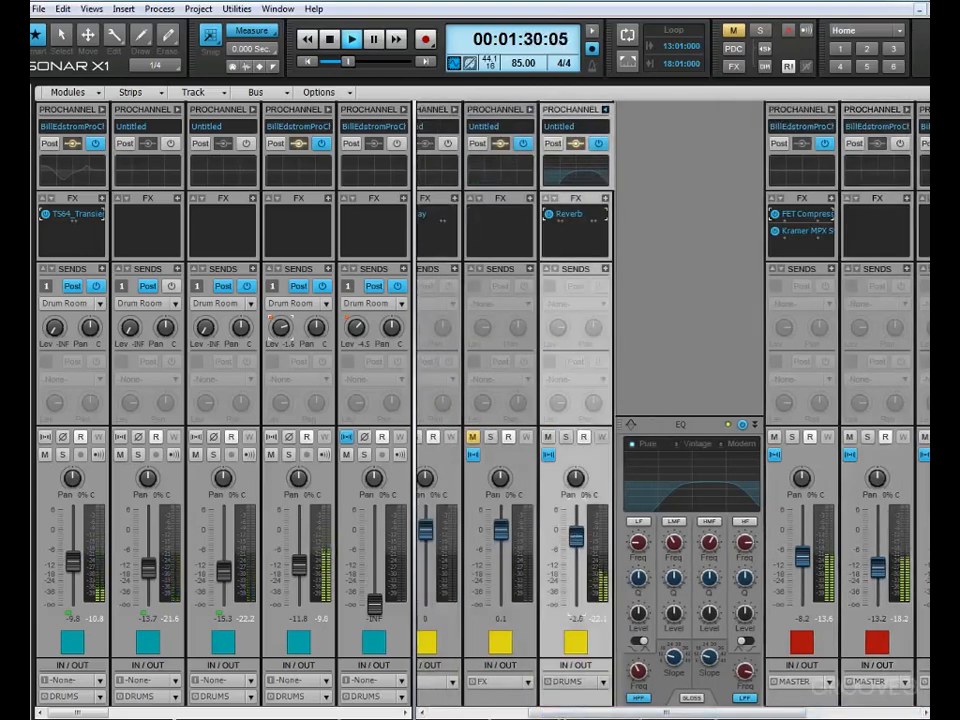